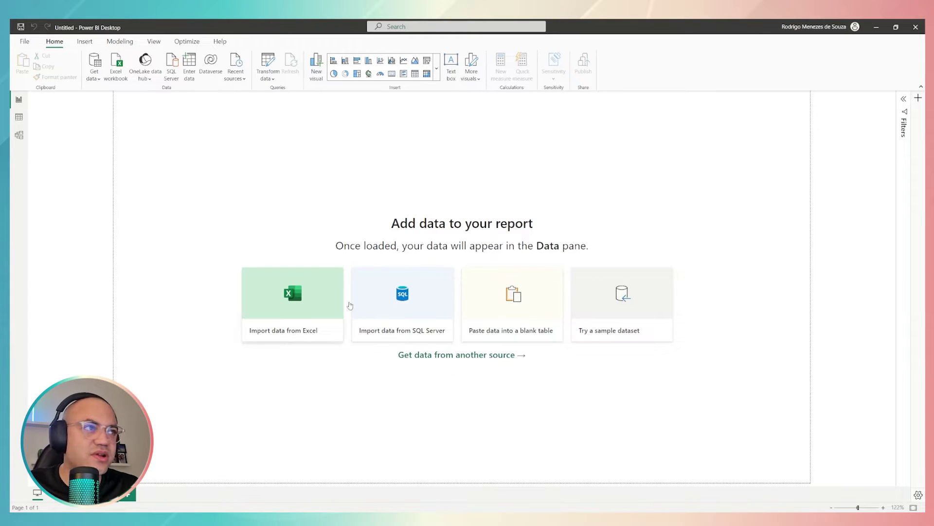
Load the Financial Sample dataset and open its financials table in Power Query Editor
left_click(616, 310)
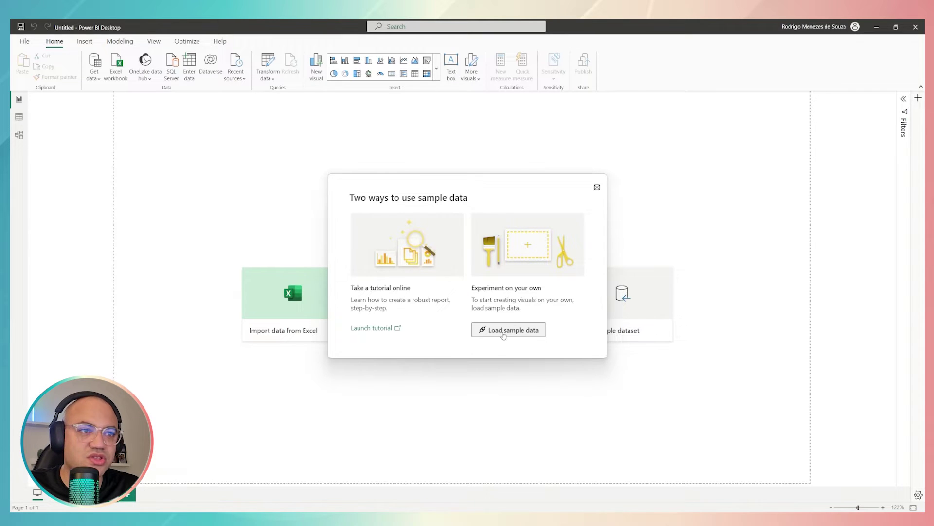
left_click(503, 332)
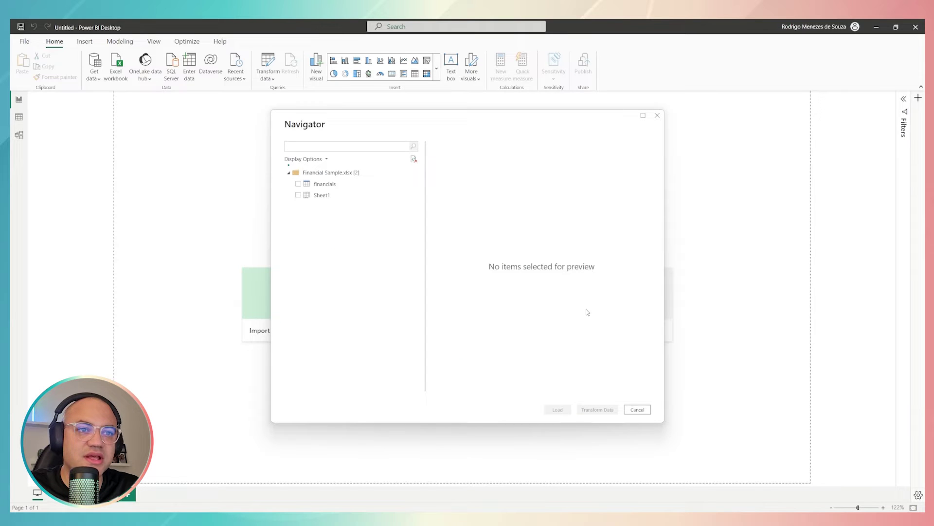
left_click(300, 185)
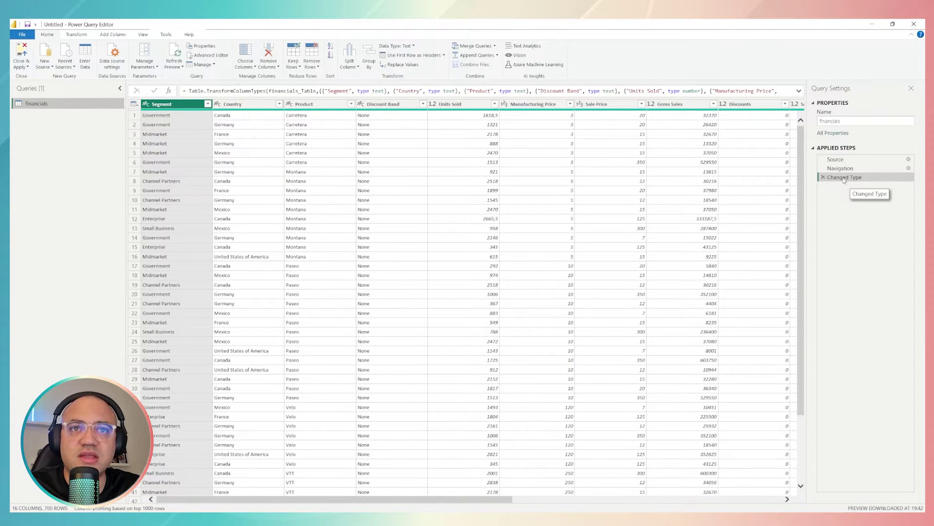
Delete the automatic Changed Type step, leaving only Source and Navigation
left_click(823, 177)
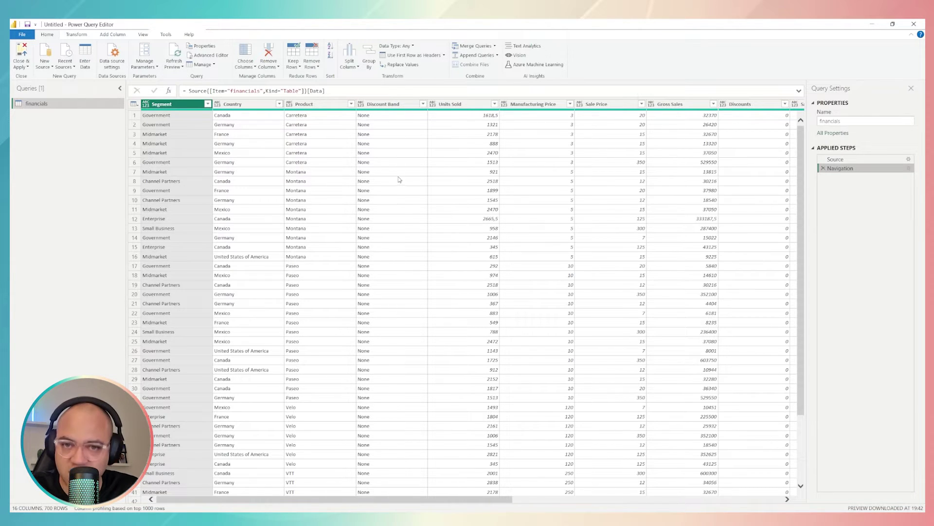
left_click(147, 107)
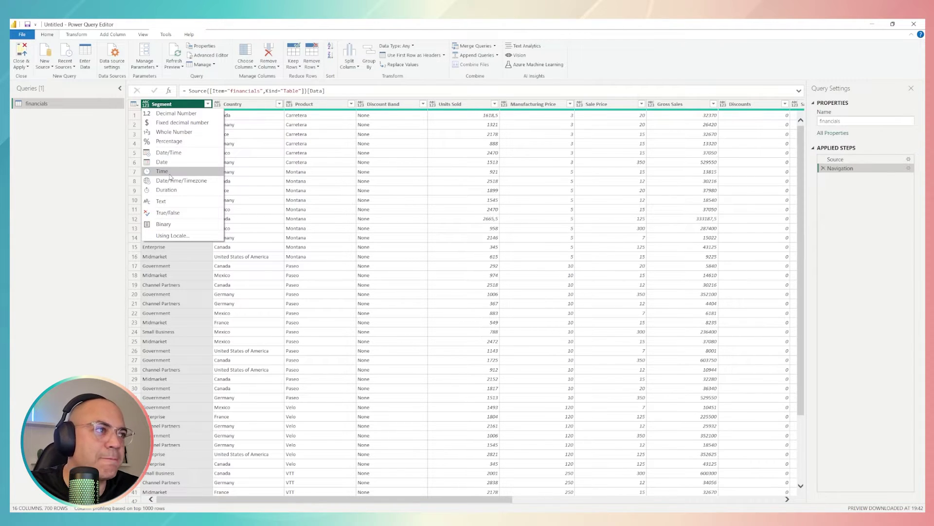
Set the Segment, Country and Product columns to the Text data type
left_click(169, 106)
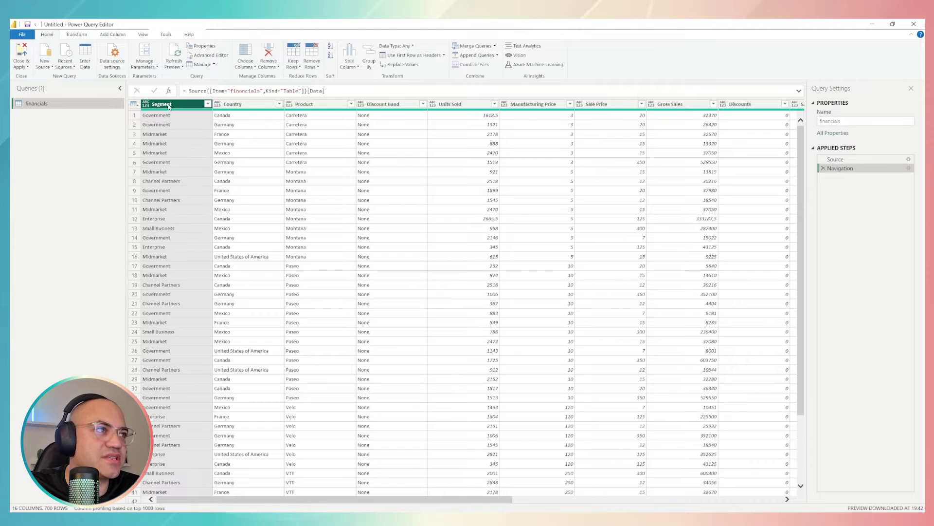
left_click(146, 104)
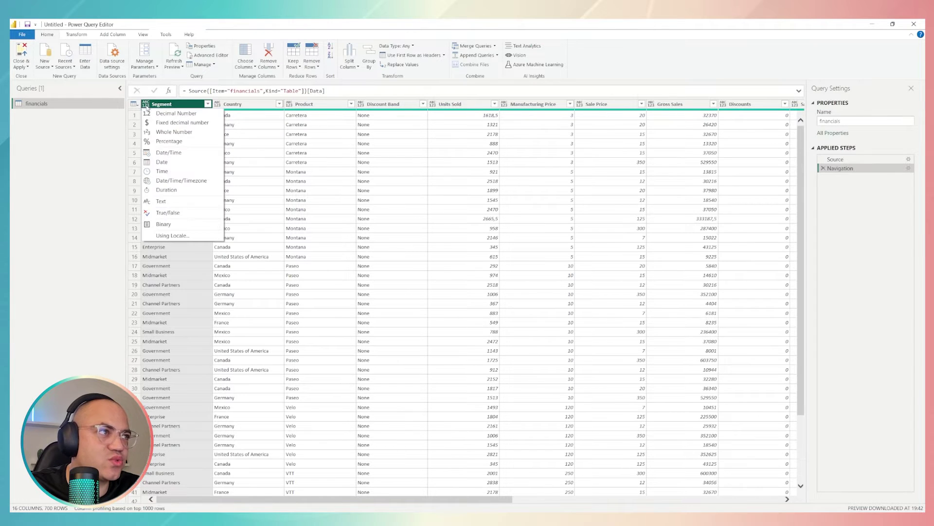
left_click(152, 201)
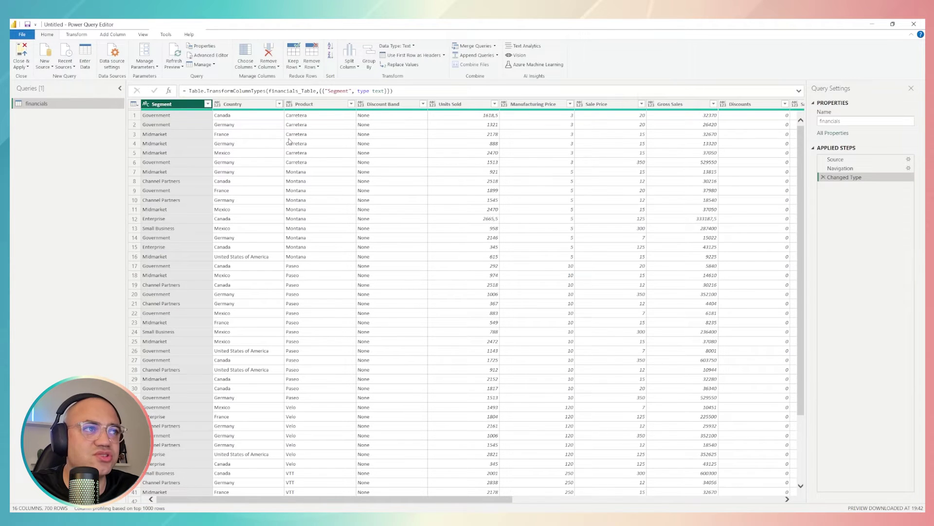
left_click(217, 105)
left_click(232, 190)
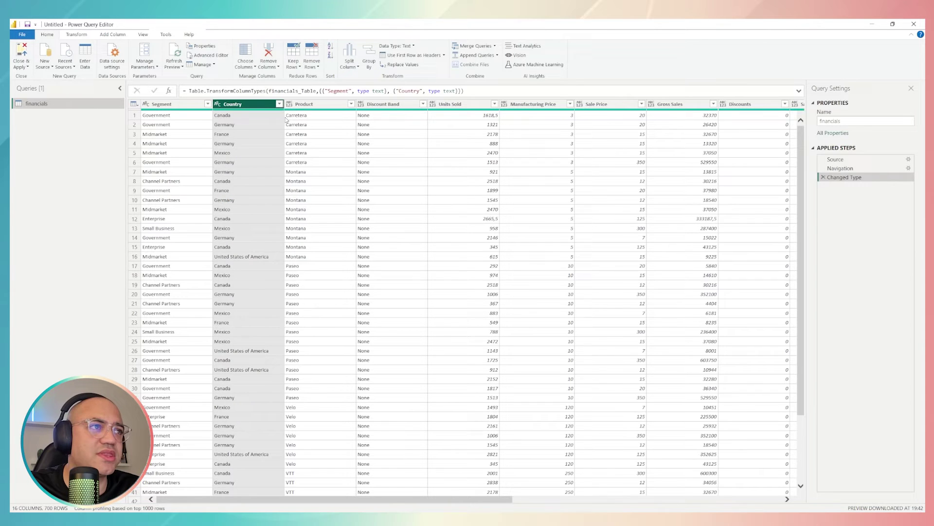
left_click(289, 104)
left_click(307, 198)
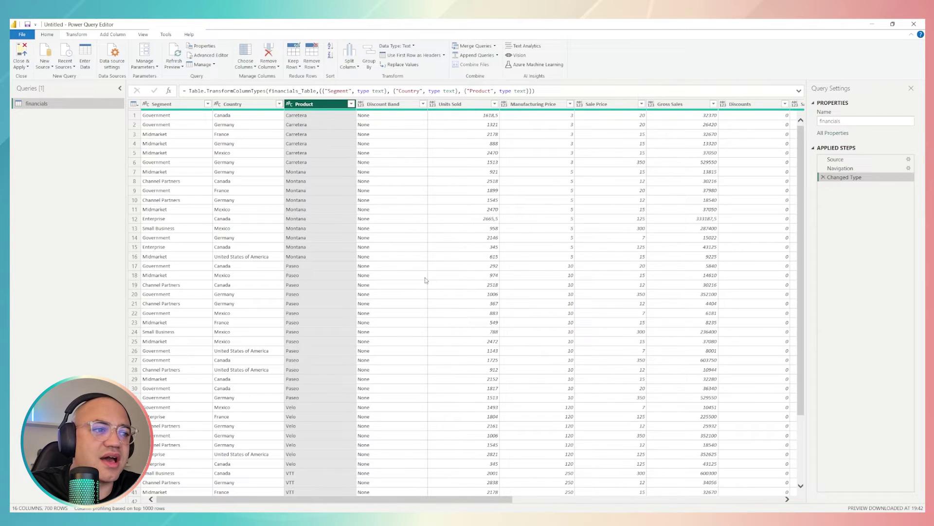
Scroll the table and review the Transform and Add Column ribbon tabs, ending on Transform
left_click_drag(439, 498, 354, 497)
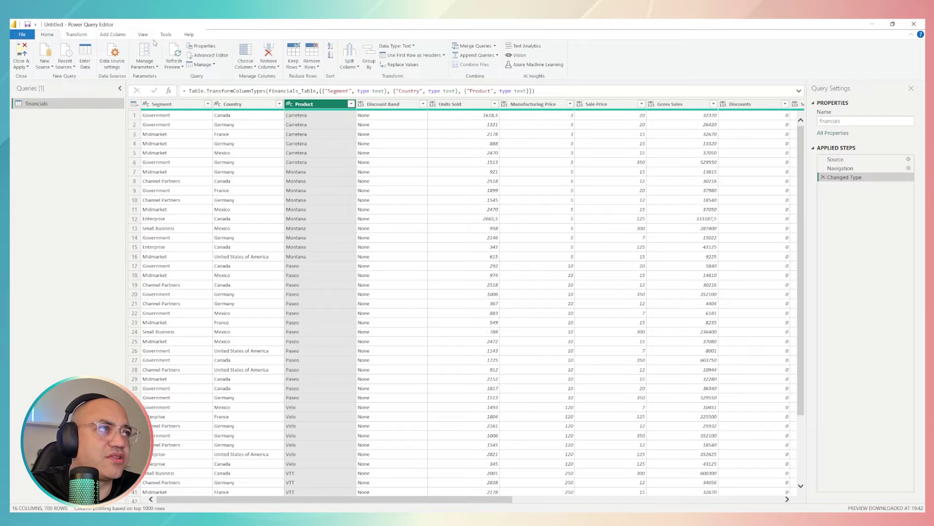
left_click(74, 37)
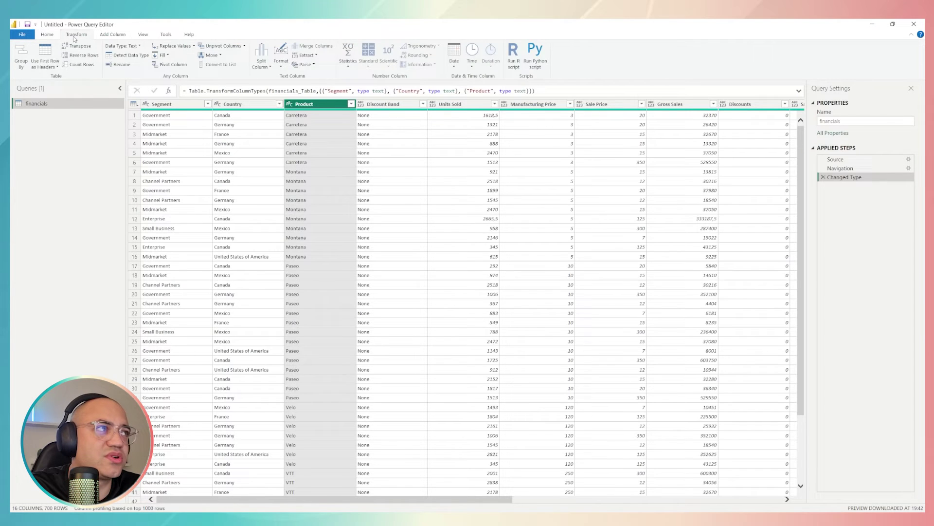
left_click(47, 34)
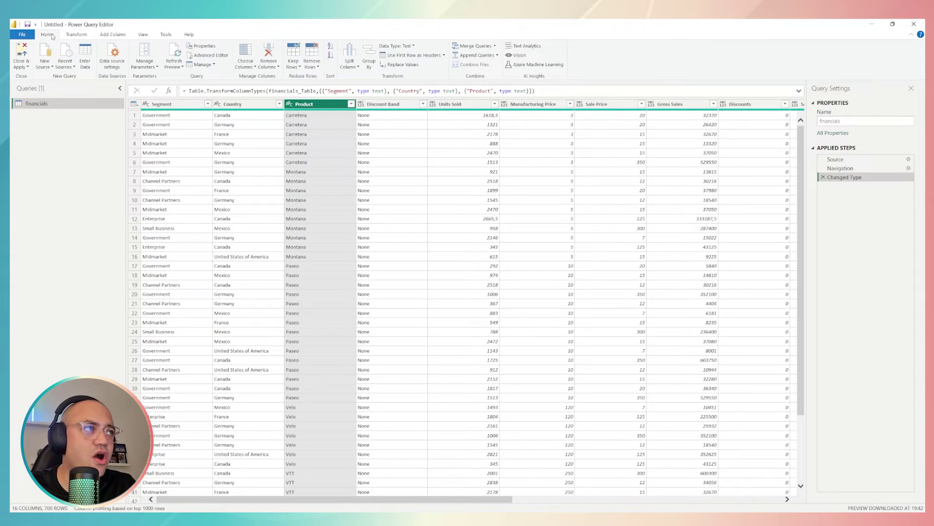
left_click(69, 38)
left_click(122, 38)
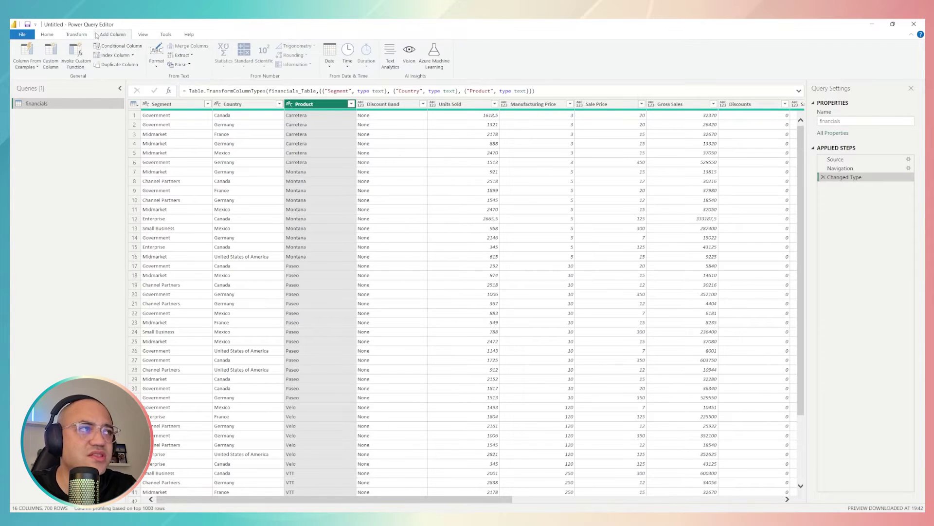
left_click(92, 38)
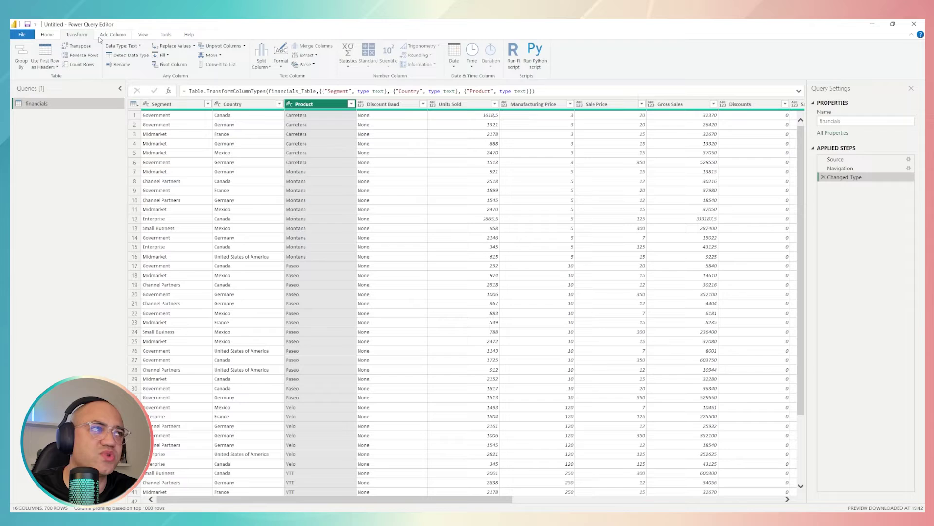
left_click(101, 38)
left_click(91, 37)
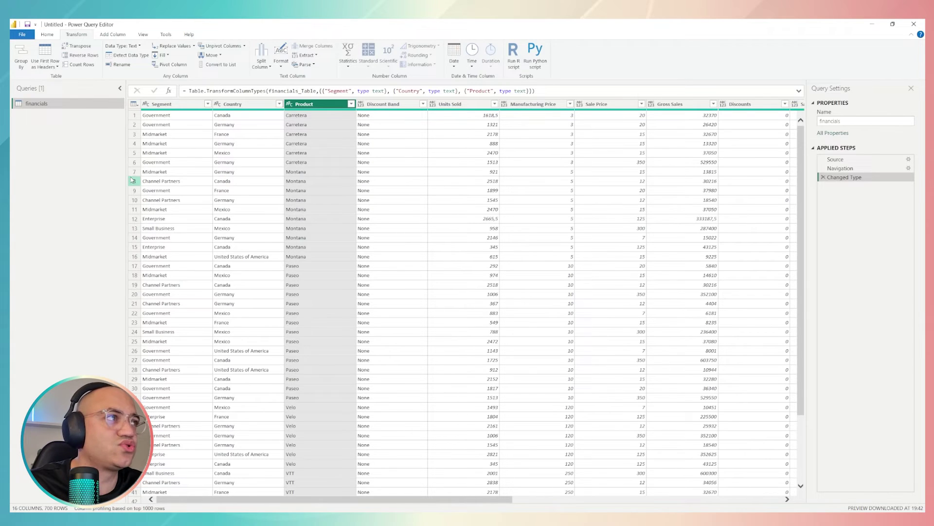
left_click(104, 37)
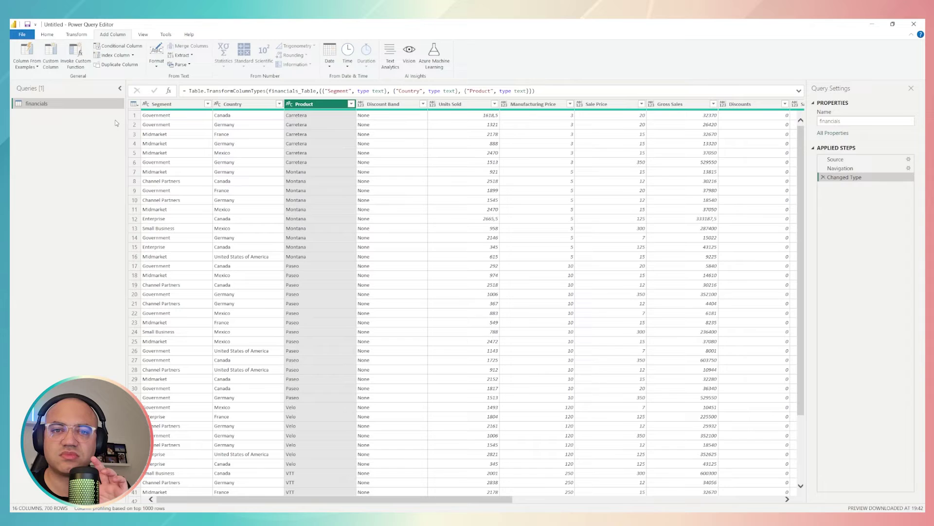
left_click(77, 35)
left_click(114, 35)
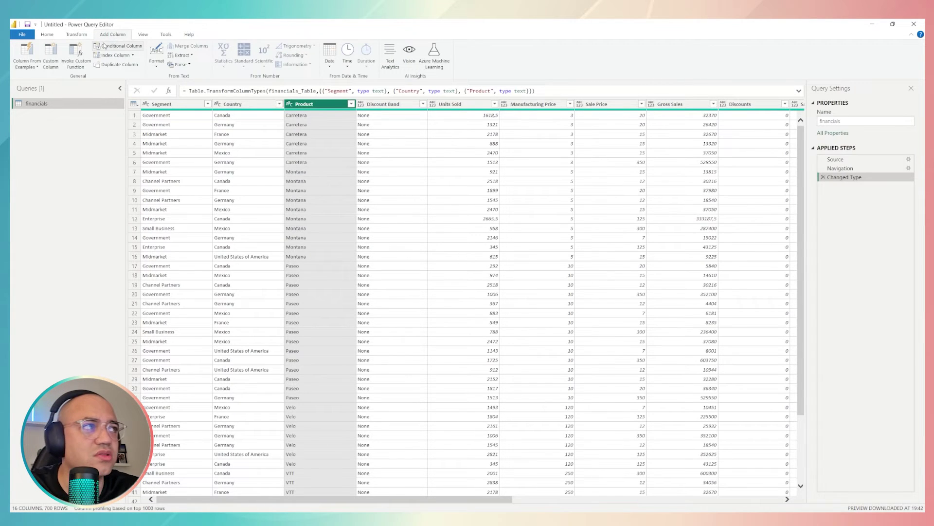
left_click(85, 35)
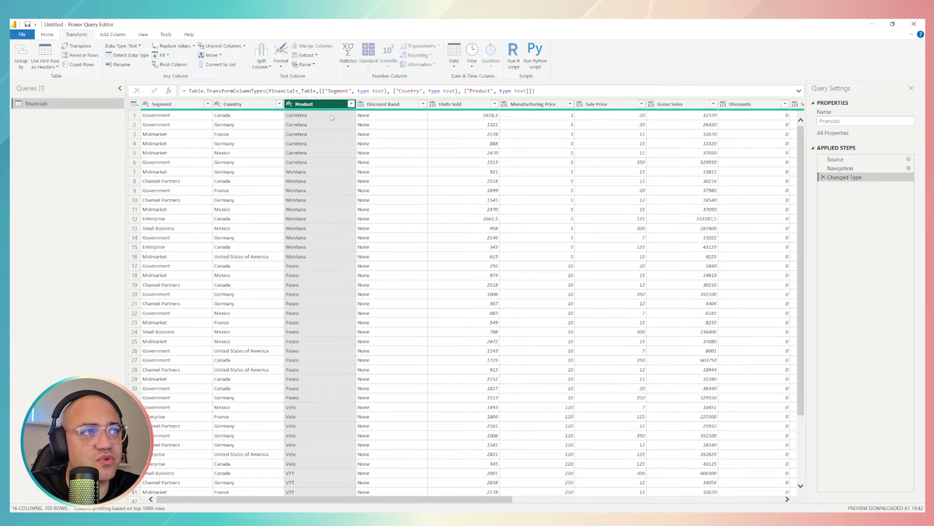
Select every column of the financials table with Ctrl+A
left_click(386, 104)
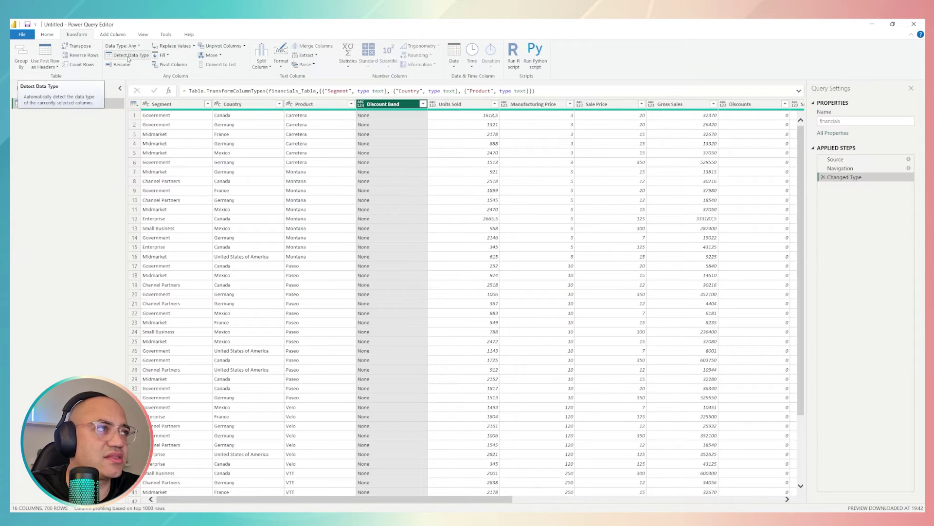
left_click(165, 107)
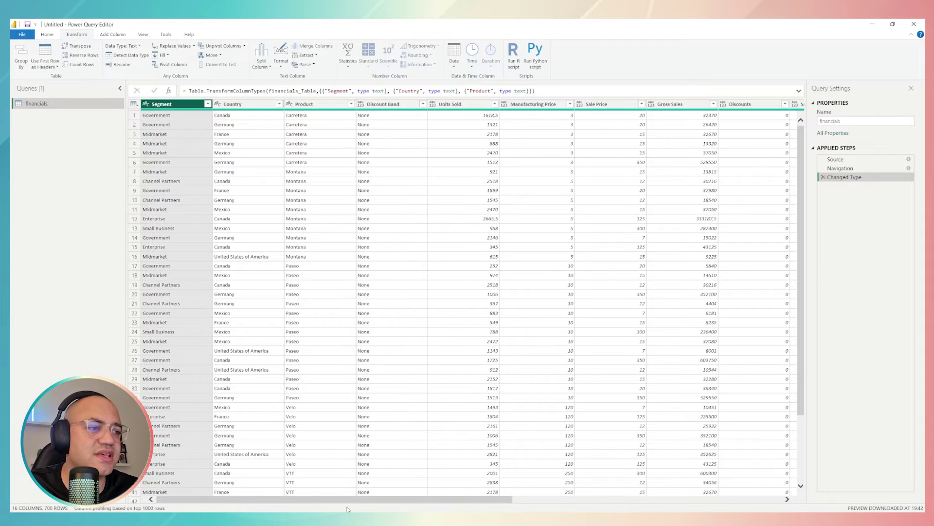
left_click_drag(347, 499, 618, 499)
left_click(753, 106)
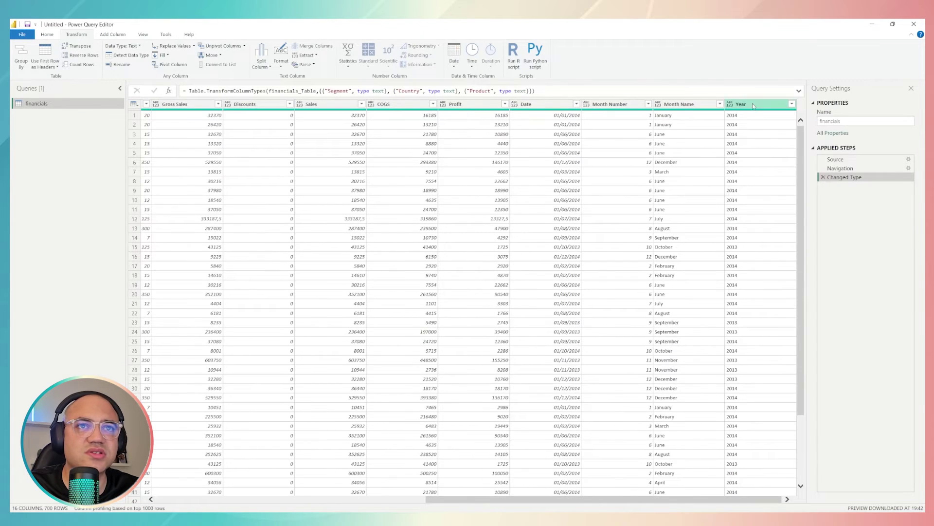
key("ctrl+a")
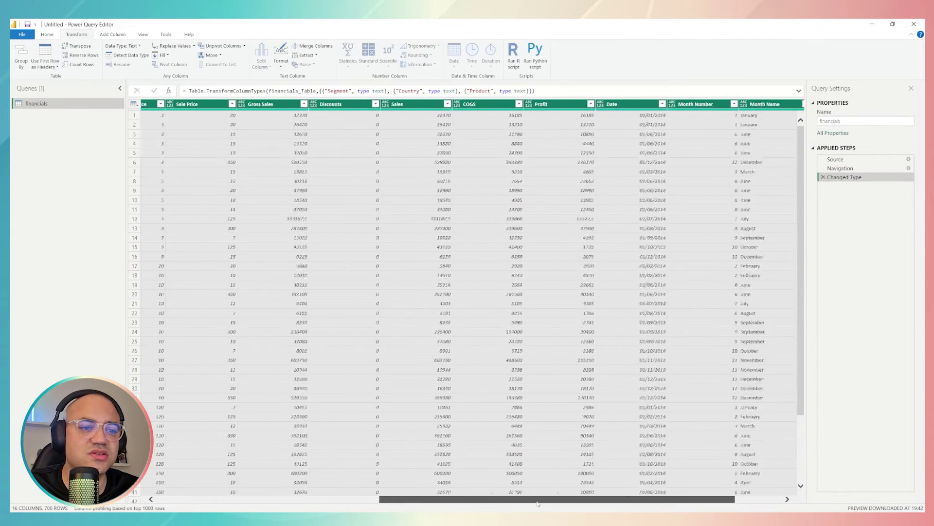
left_click_drag(642, 499, 372, 499)
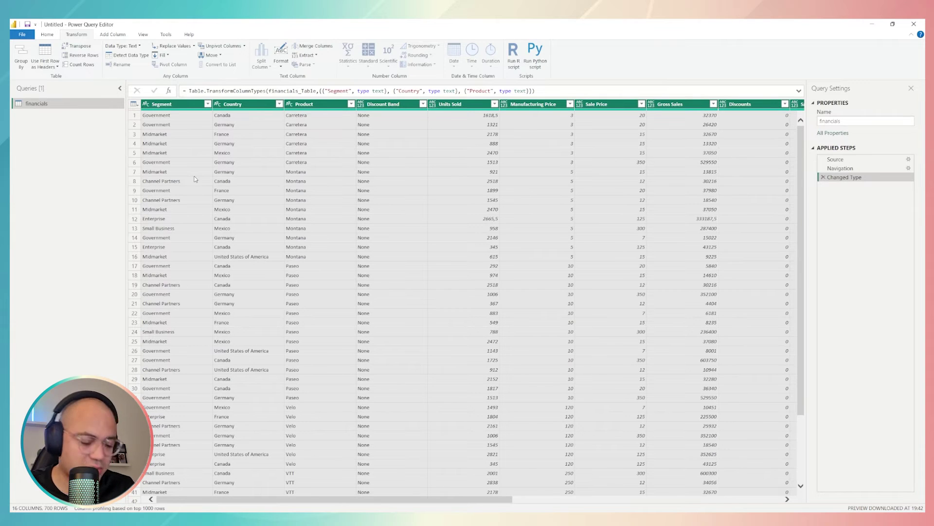
Auto-detect data types for all columns and scroll through to check the results
left_click(124, 56)
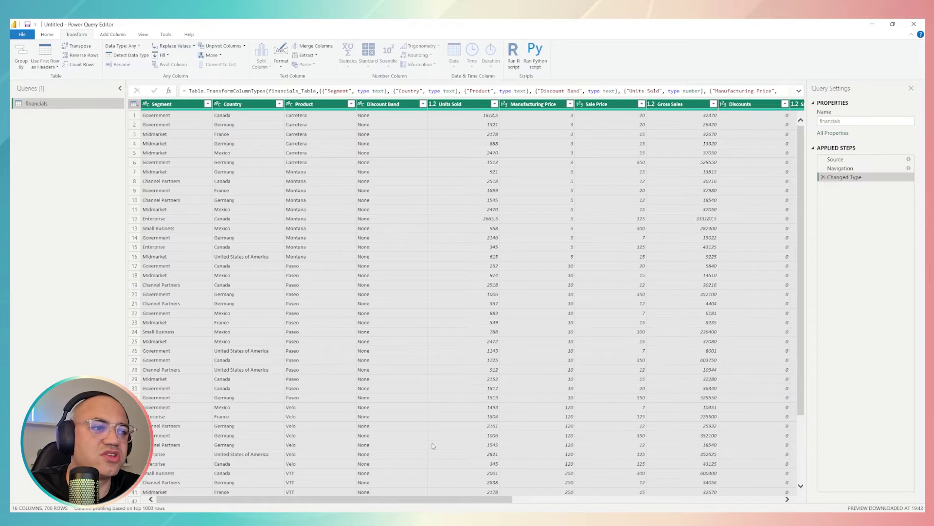
left_click_drag(453, 501, 770, 489)
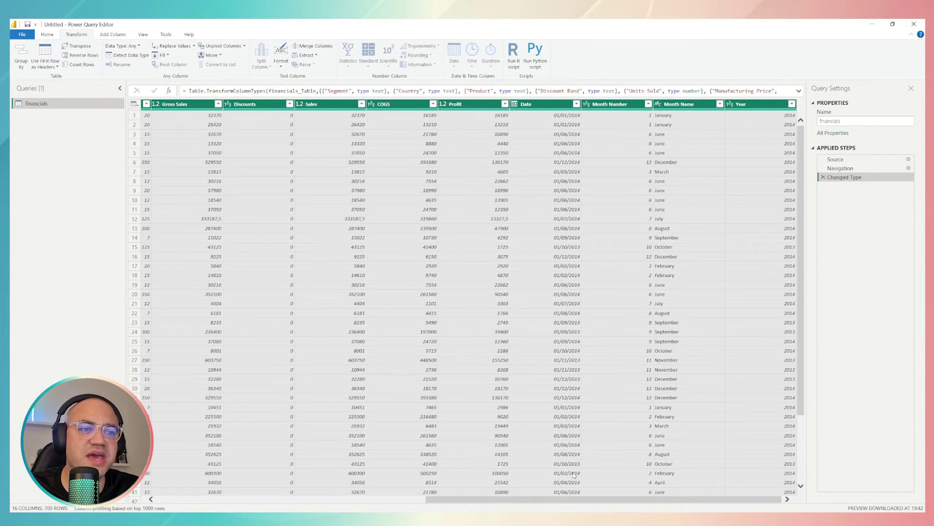
left_click_drag(586, 500, 274, 499)
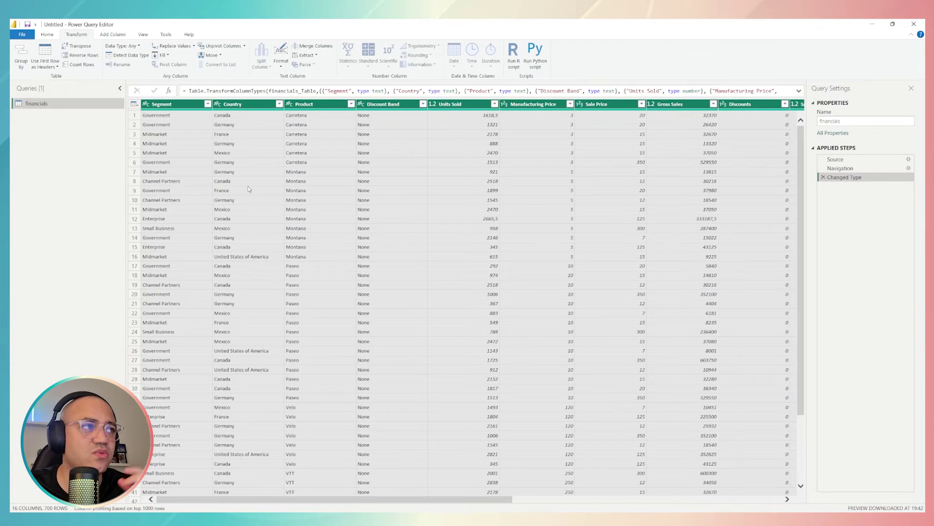
left_click(191, 104)
left_click(246, 104)
left_click(316, 104)
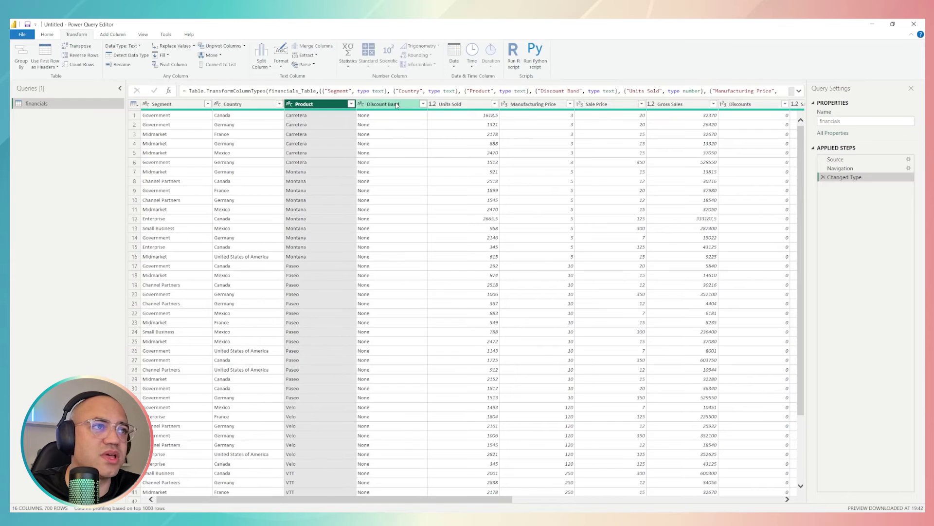
left_click(389, 104)
left_click(460, 103)
left_click(533, 104)
left_click(604, 104)
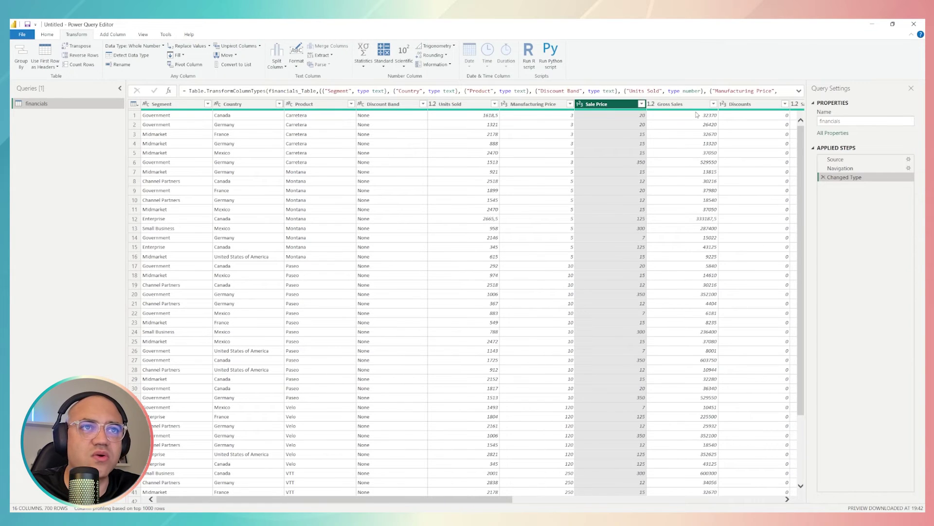
left_click(681, 104)
left_click(750, 104)
left_click(655, 106)
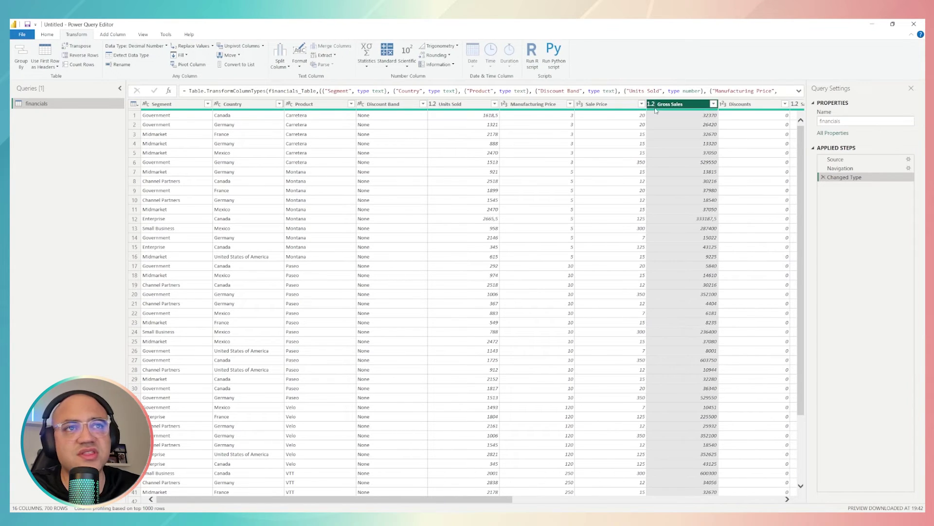
left_click(608, 105)
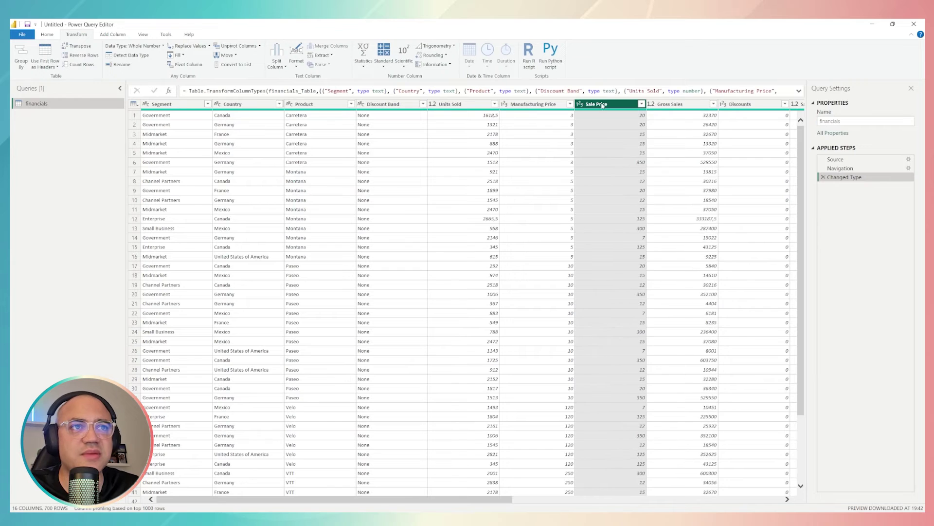
left_click(459, 103)
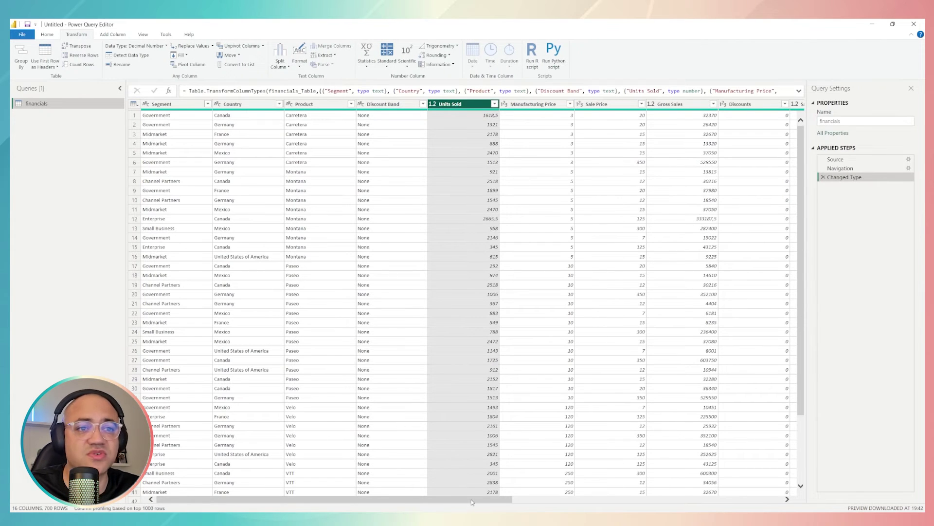
left_click_drag(471, 501, 741, 502)
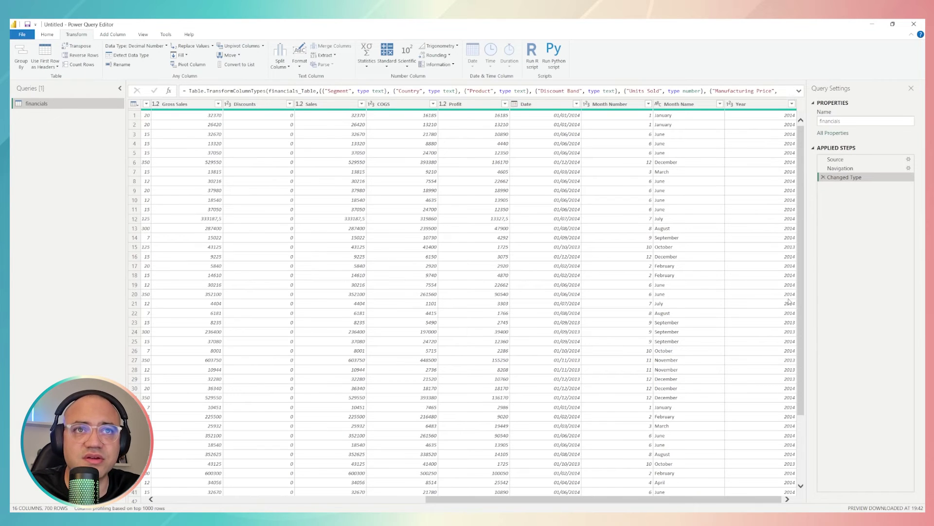
left_click(735, 104)
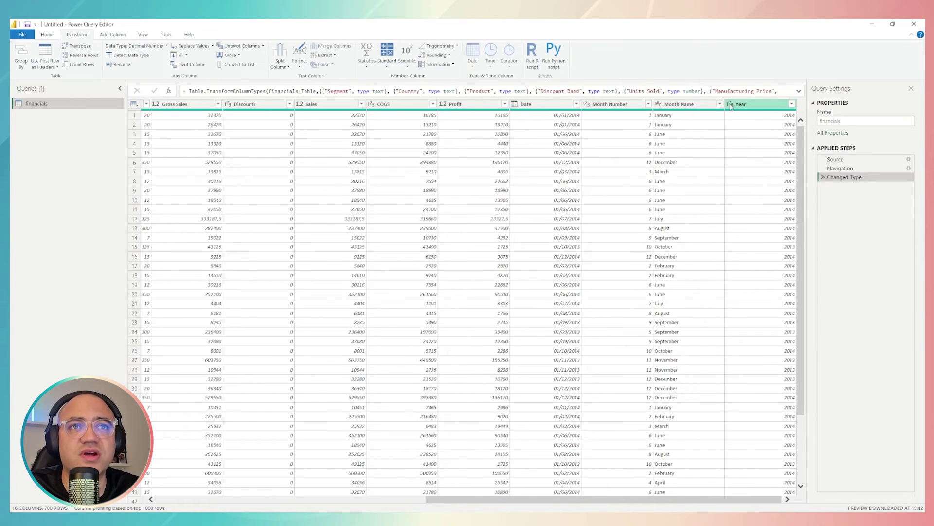
Bring up the data type menu on the Year column header
left_click(729, 105)
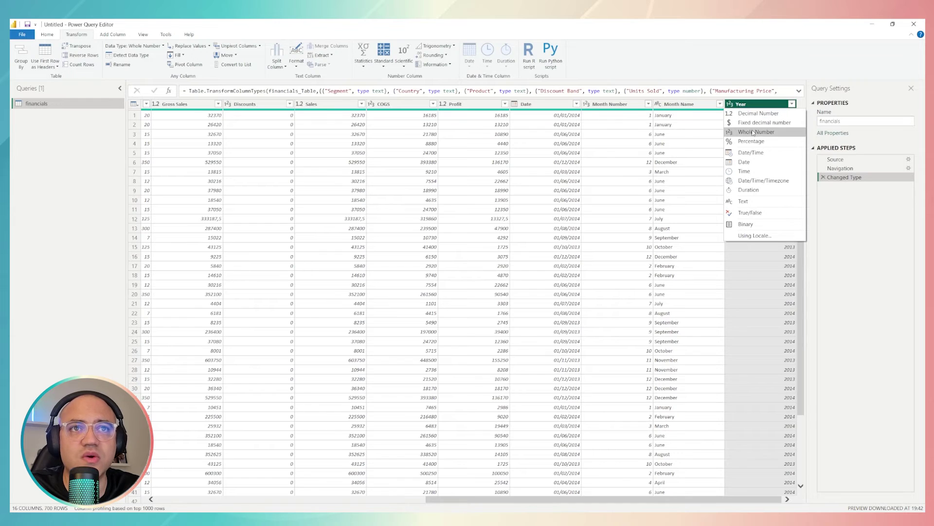
left_click(744, 107)
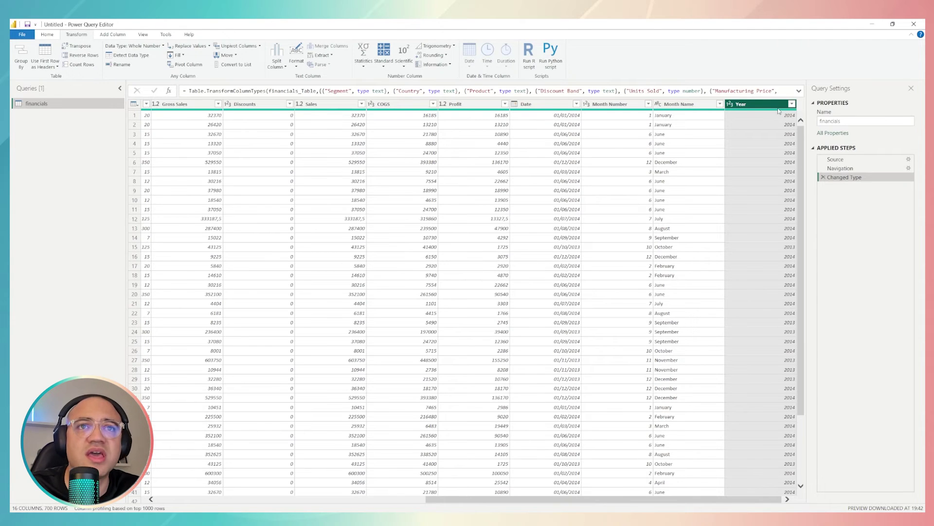
left_click(730, 104)
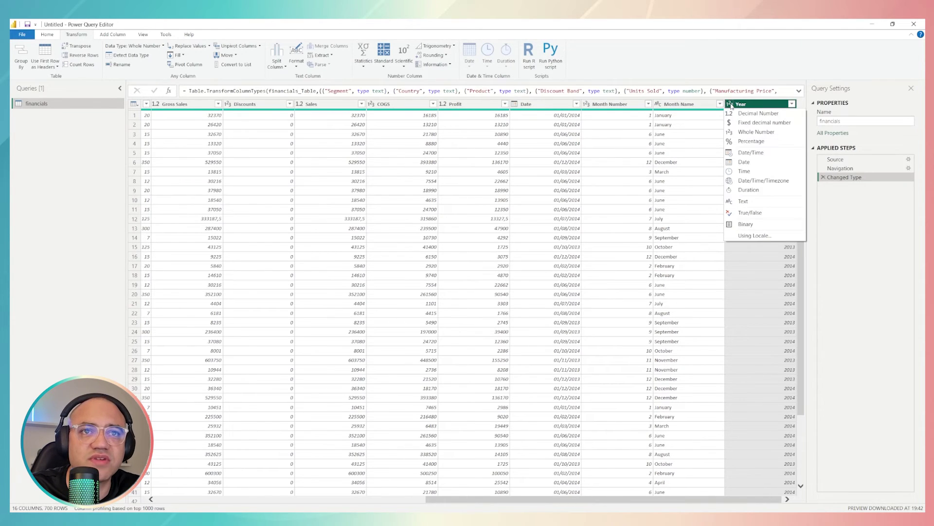
Choose Text for Year, replacing its existing whole-number conversion
left_click(743, 200)
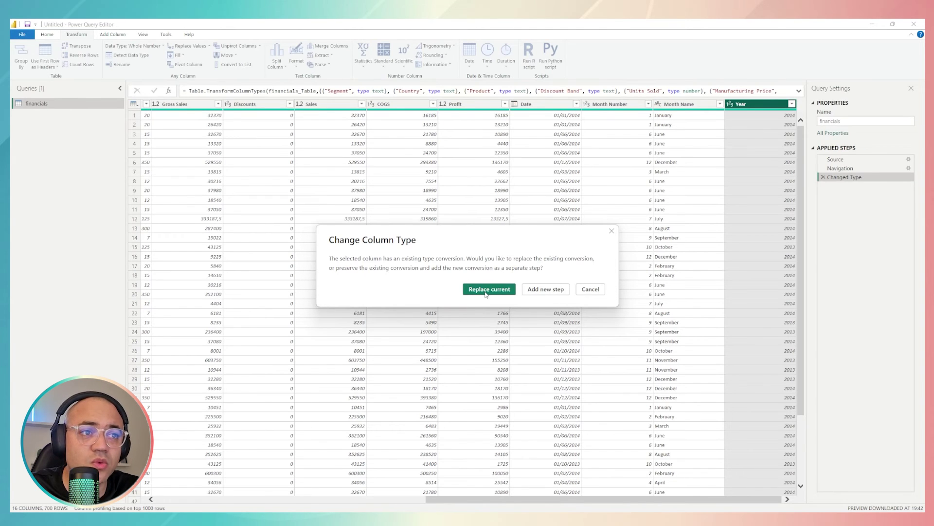
left_click(485, 289)
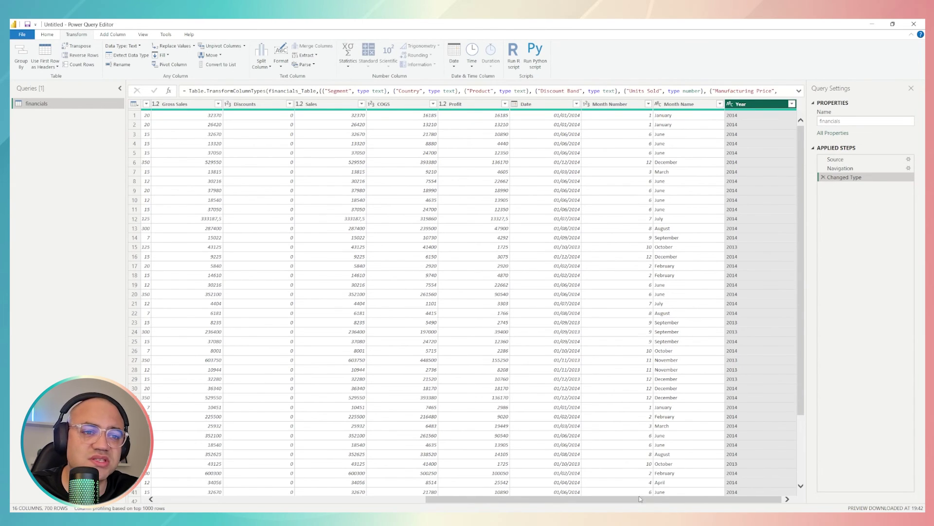
Scroll the table back to the left to review the typed columns
left_click_drag(640, 498, 371, 499)
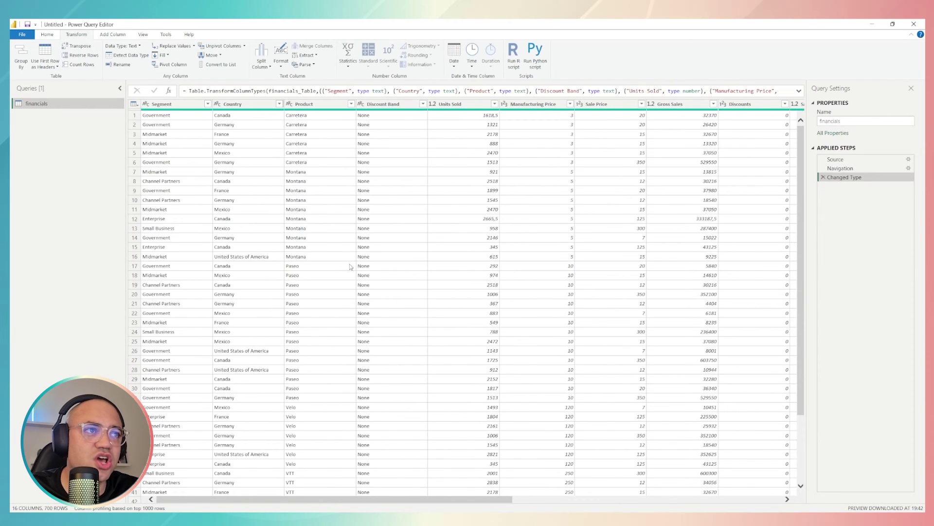